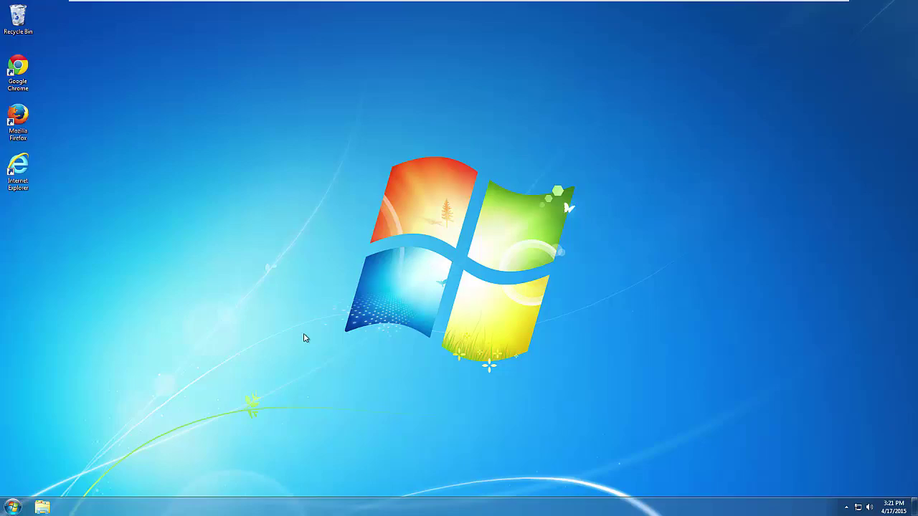
Open Control Panel's installed programs list, sorted by install date, newest first.
click(15, 505)
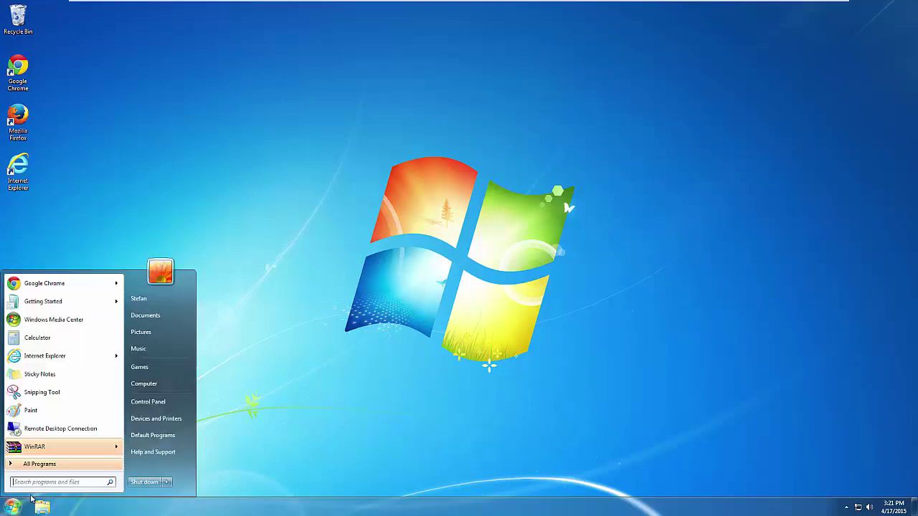
click(156, 402)
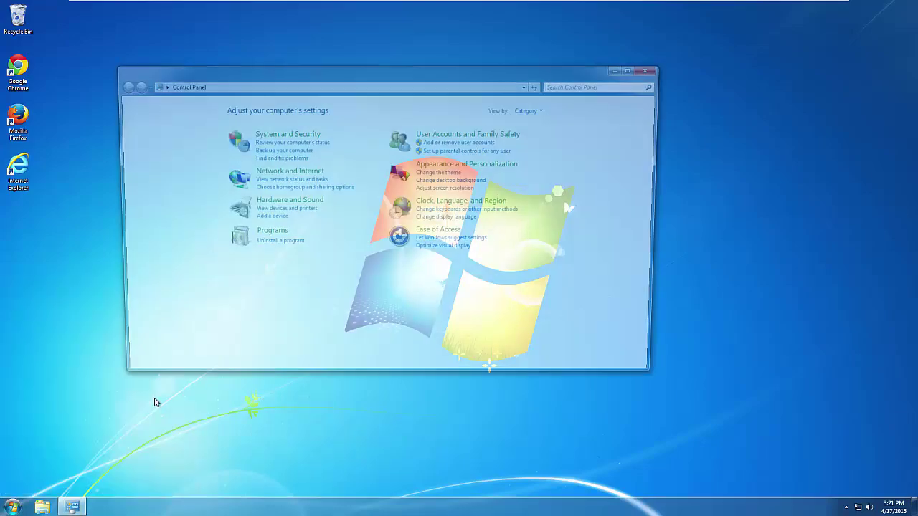
click(273, 244)
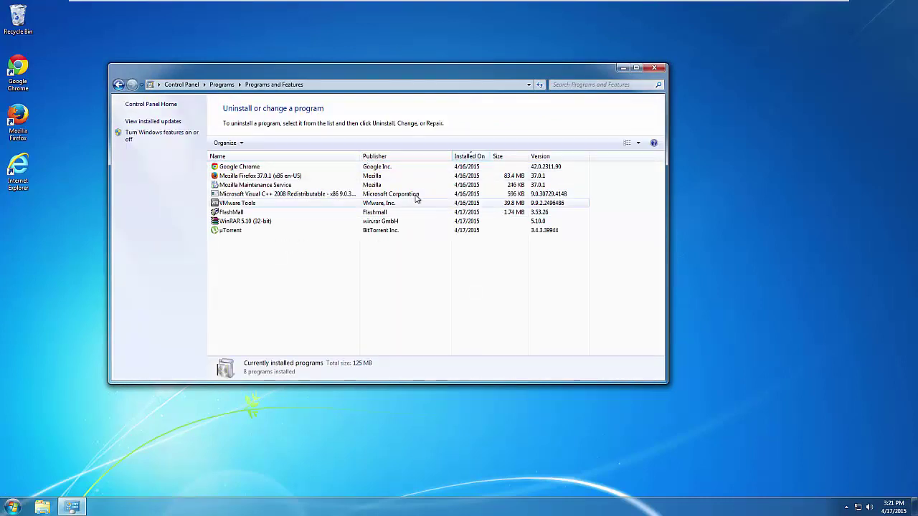
click(466, 157)
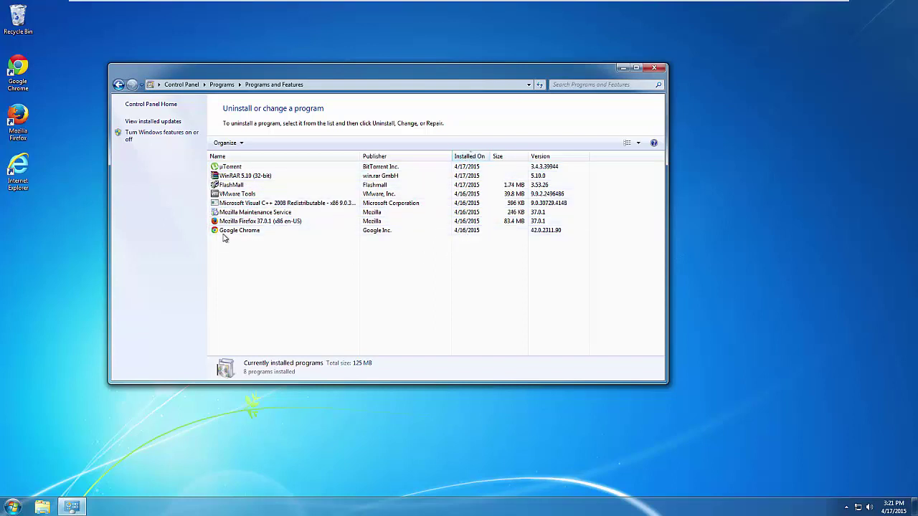
Uninstall FlashMall from the list and finish the uninstaller.
click(238, 188)
right_click(233, 186)
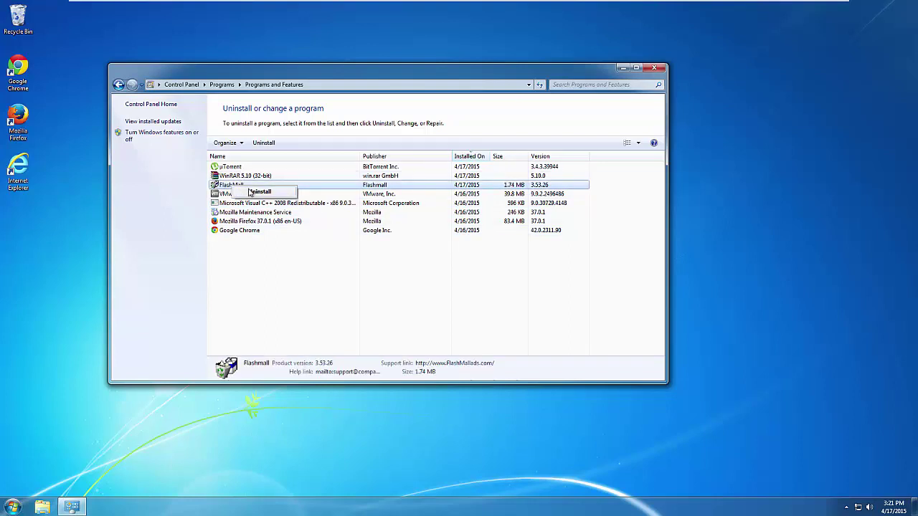
click(252, 193)
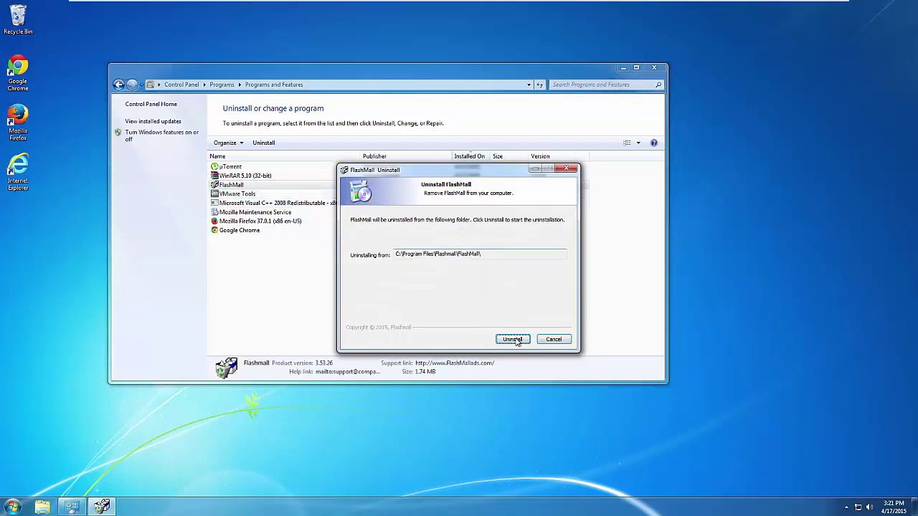
click(514, 340)
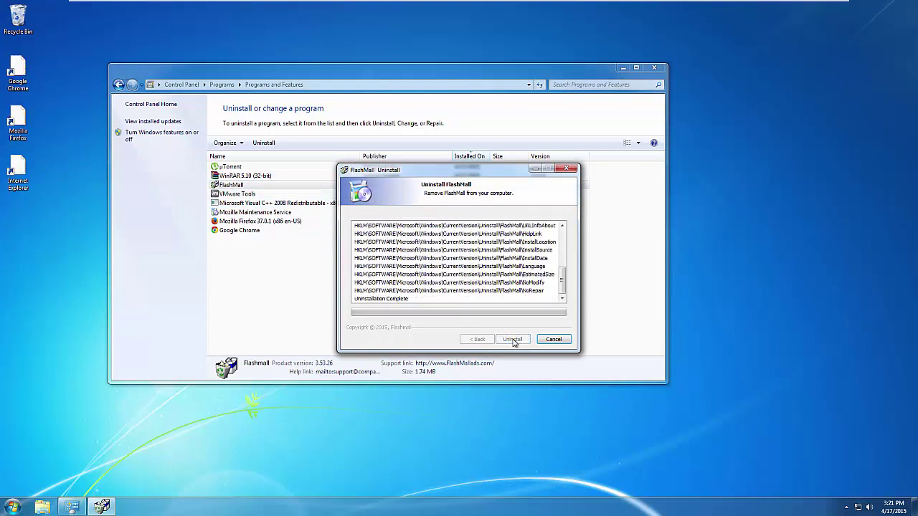
click(513, 340)
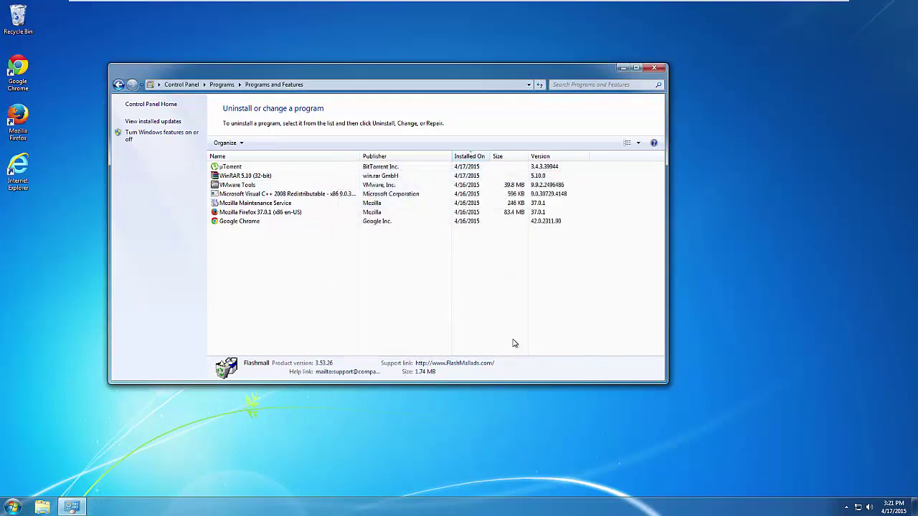
Close Programs and Features, restart, and boot into Safe Mode from the F8 menu.
click(654, 68)
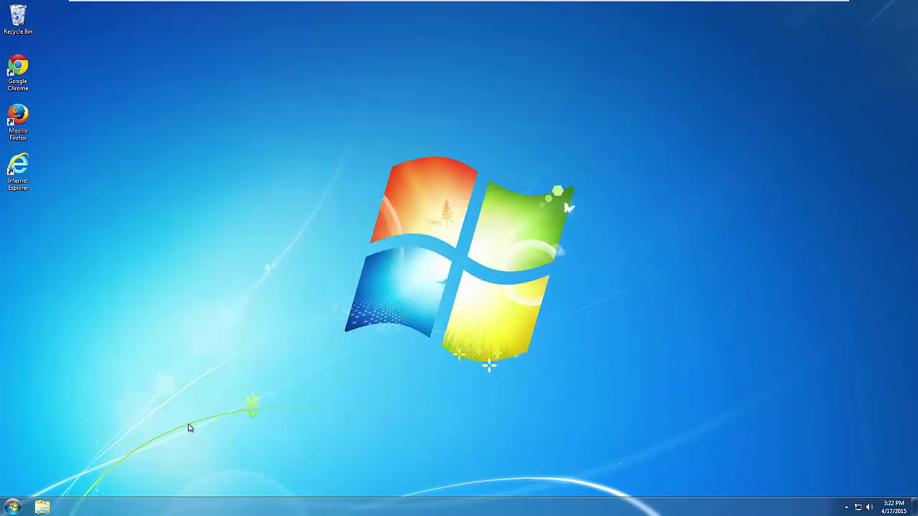
click(14, 508)
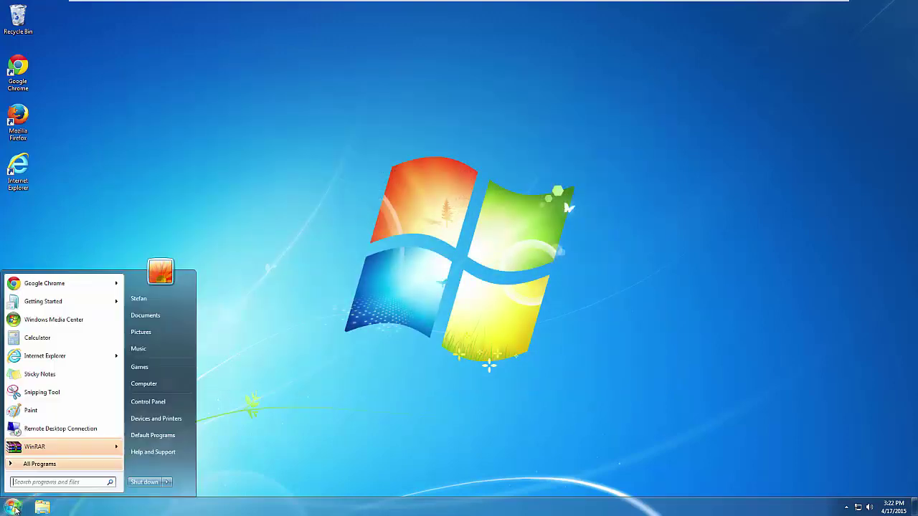
click(167, 482)
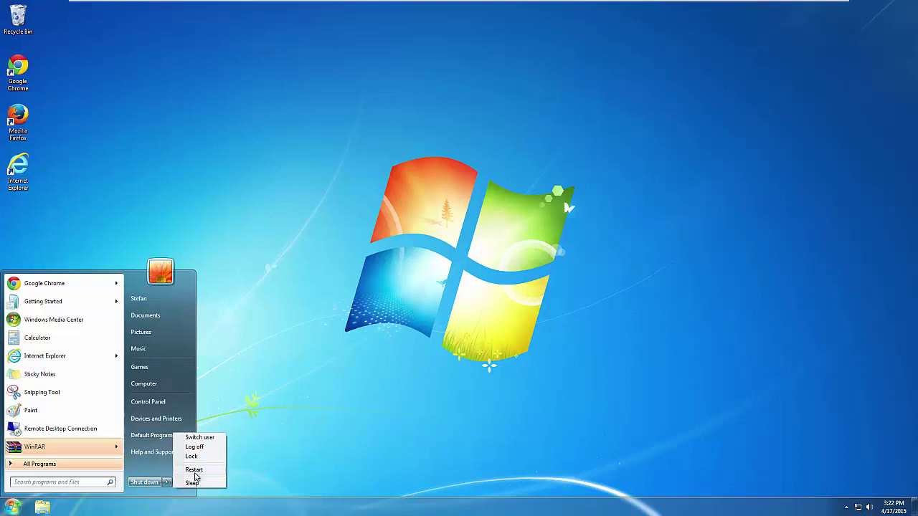
click(195, 472)
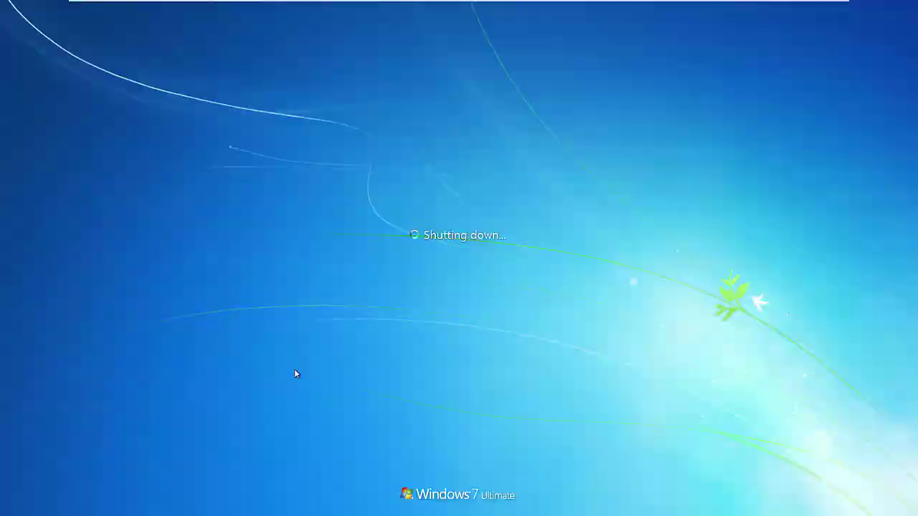
key(F8)
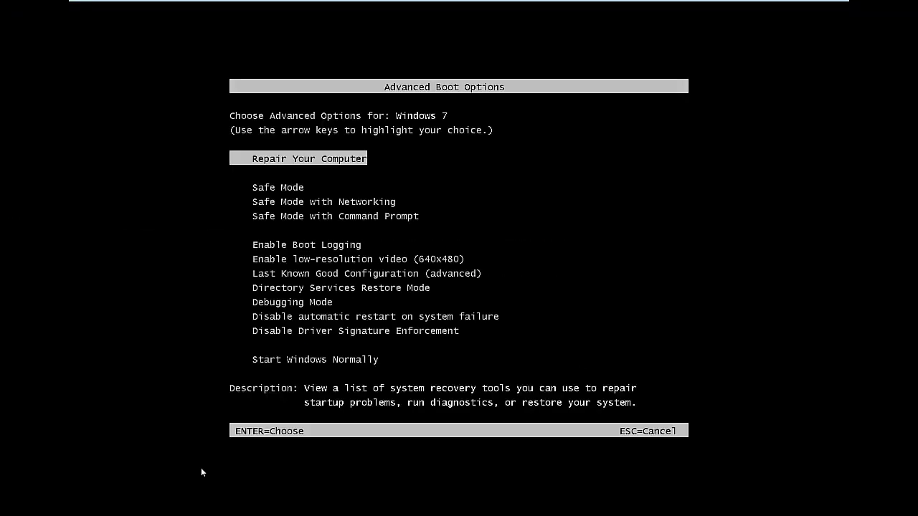
key(Down)
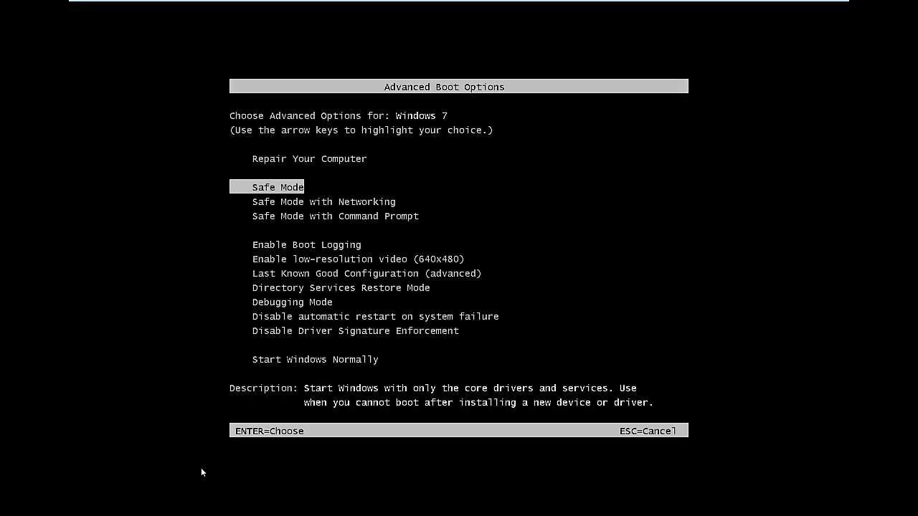
key(Return)
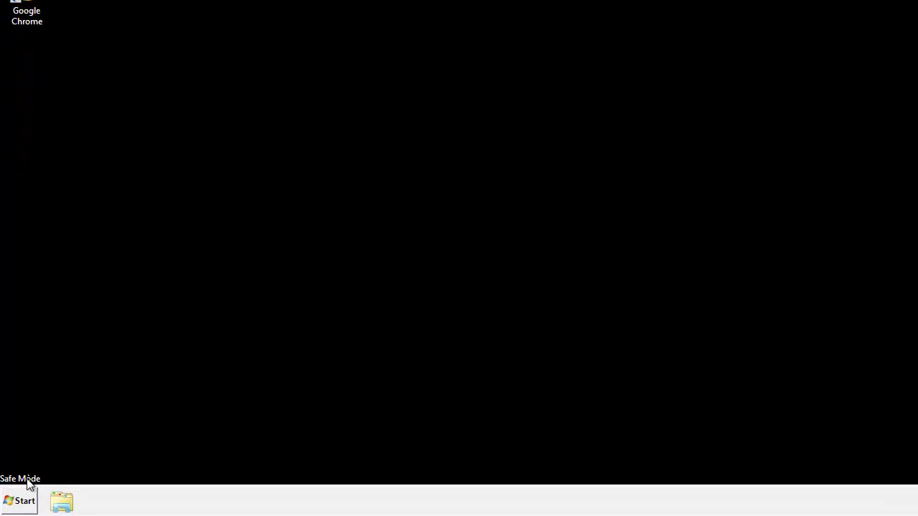
Launch regedit and expand HKEY_CURRENT_USER\Software\Microsoft\Internet Explorer\Main.
click(29, 502)
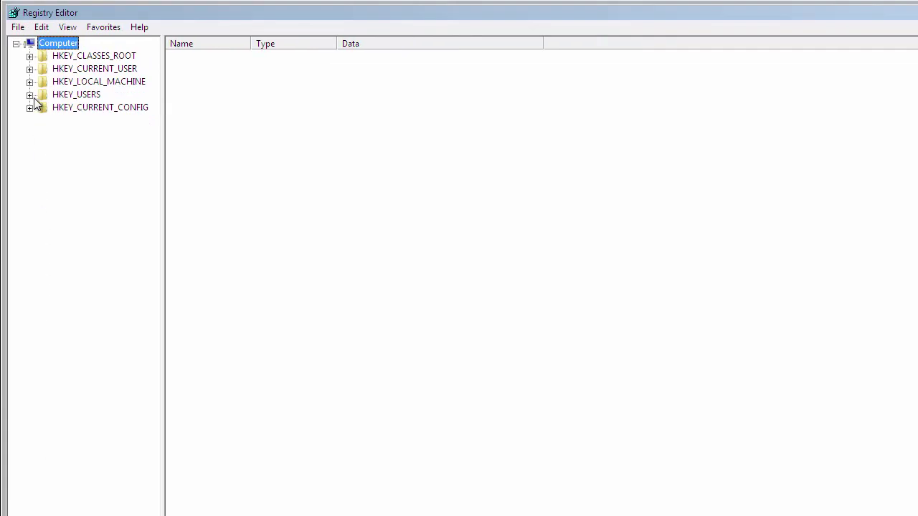
click(29, 69)
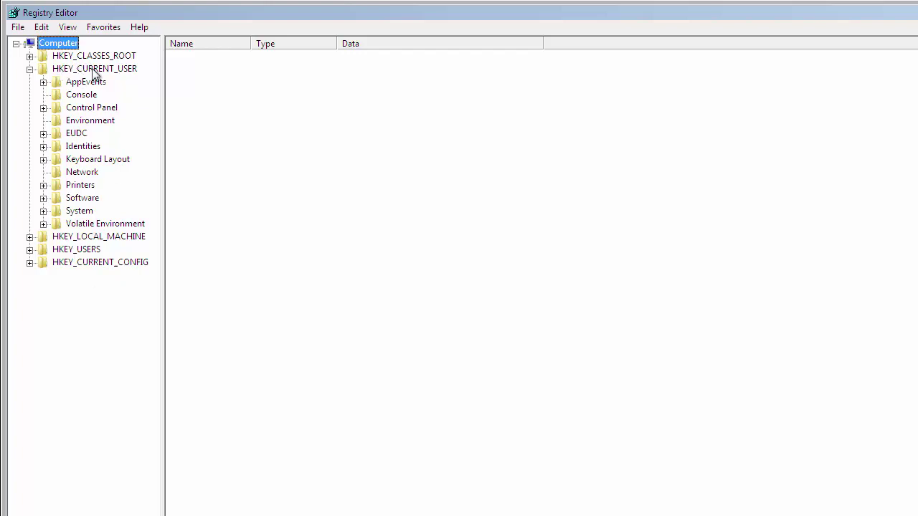
double_click(82, 199)
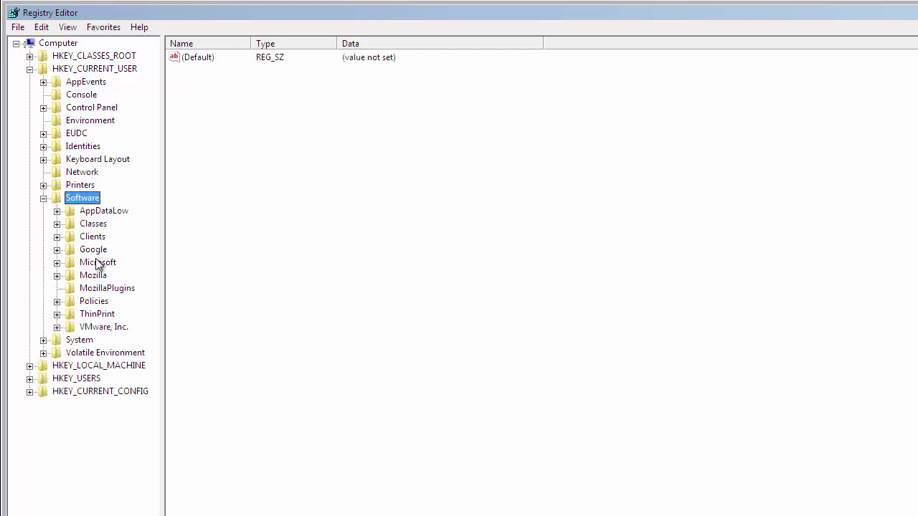
double_click(98, 264)
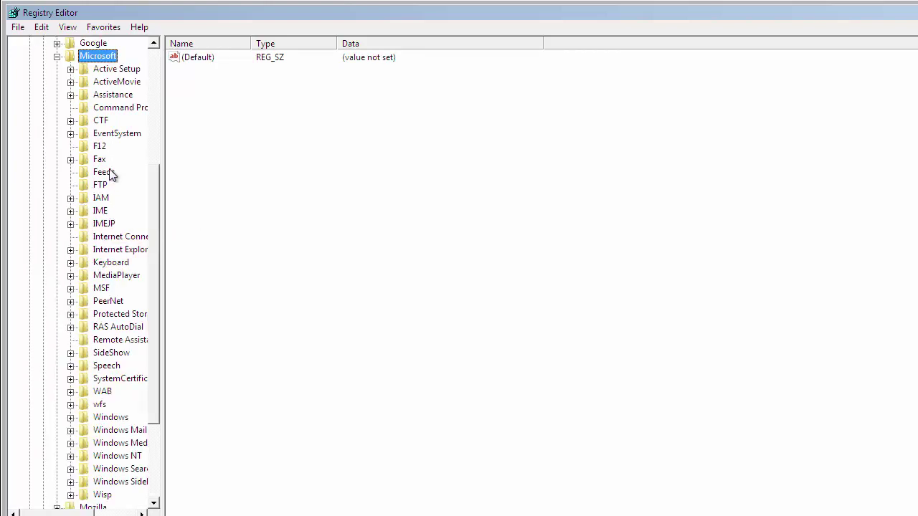
click(105, 253)
double_click(104, 251)
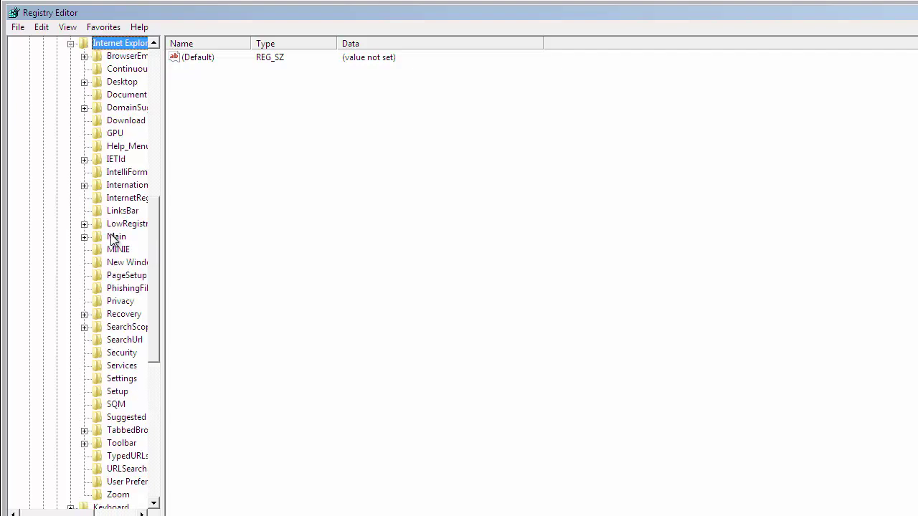
double_click(113, 238)
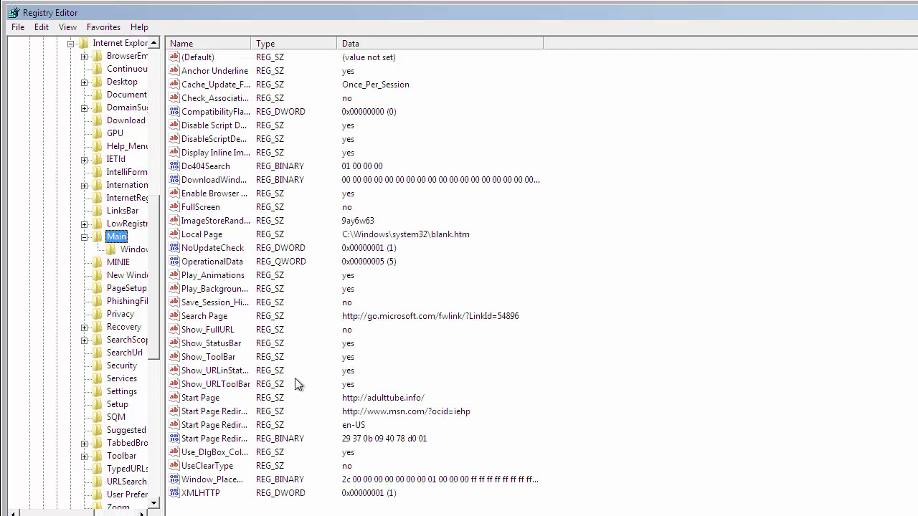
Delete the hijacked Start Page value pointing to adulttube.info.
key(Tab)
right_click(219, 399)
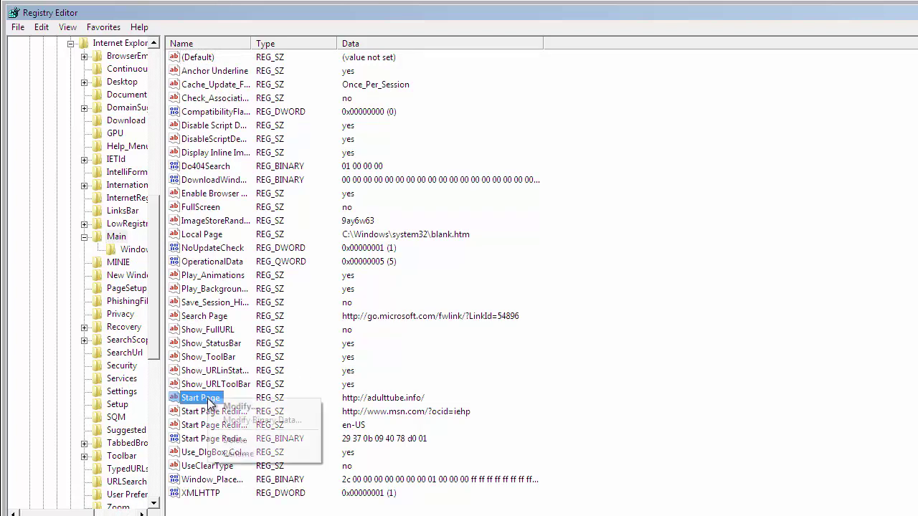
click(234, 440)
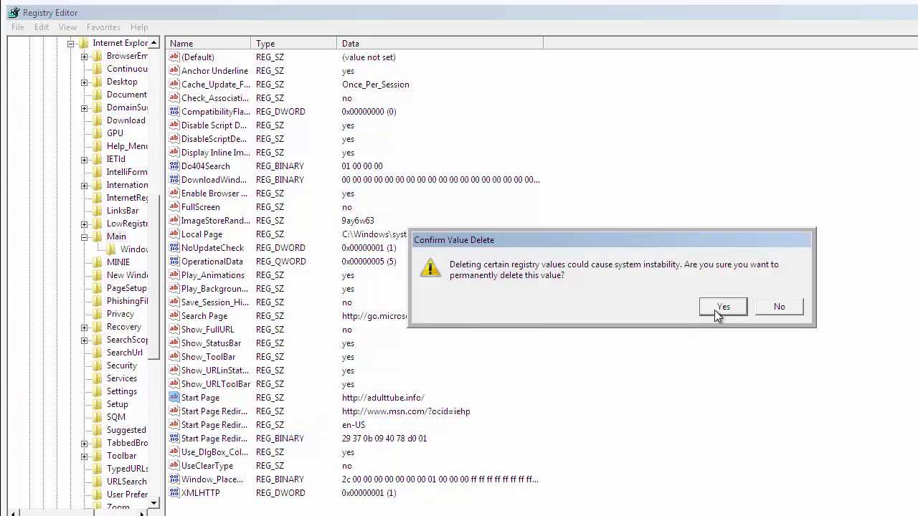
click(694, 299)
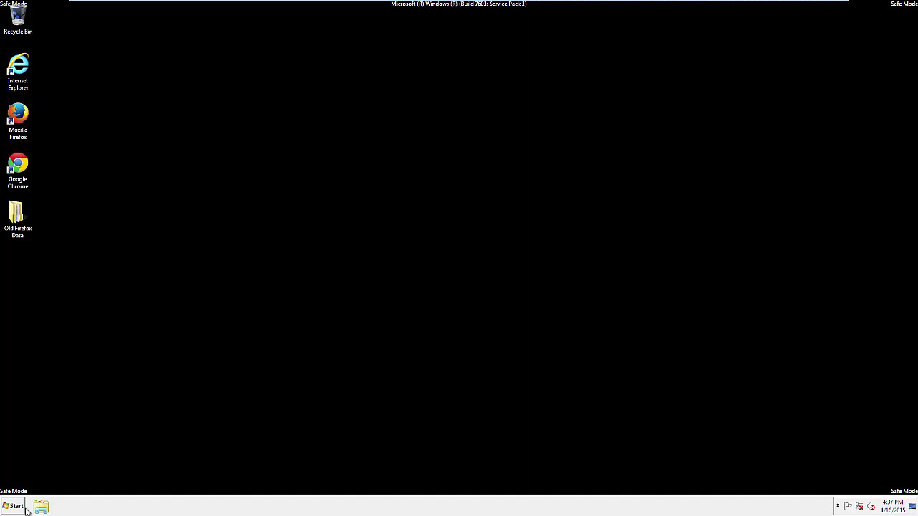
Launch Firefox and turn on its classic menu bar.
double_click(28, 111)
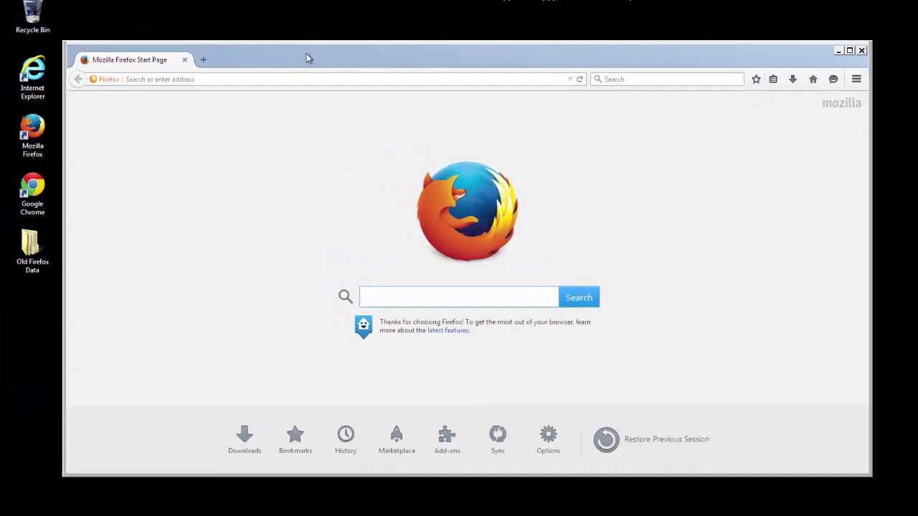
right_click(211, 15)
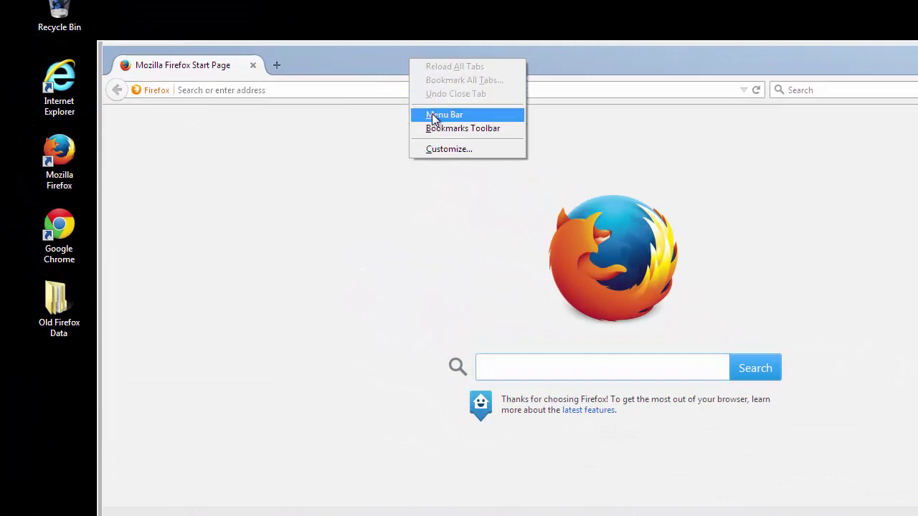
click(434, 115)
Clear Firefox history for Everything, including offline website data and site preferences.
click(201, 53)
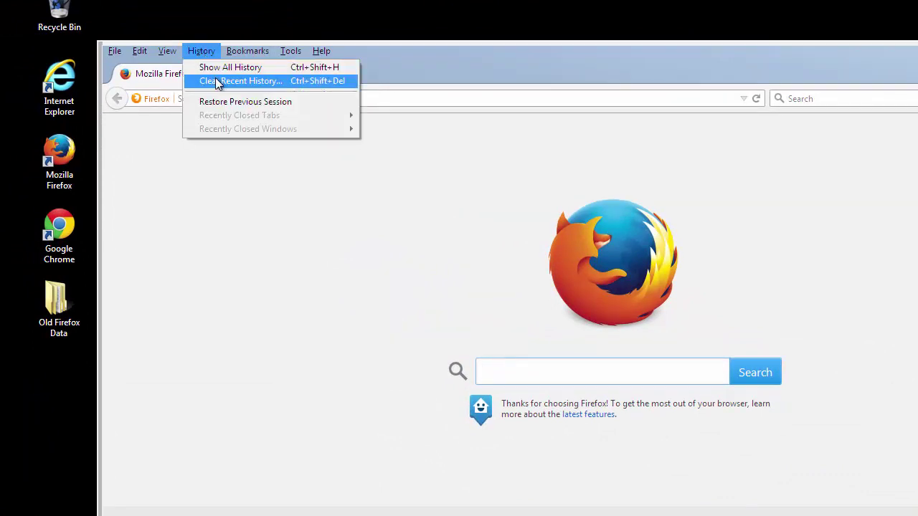
click(215, 79)
click(560, 269)
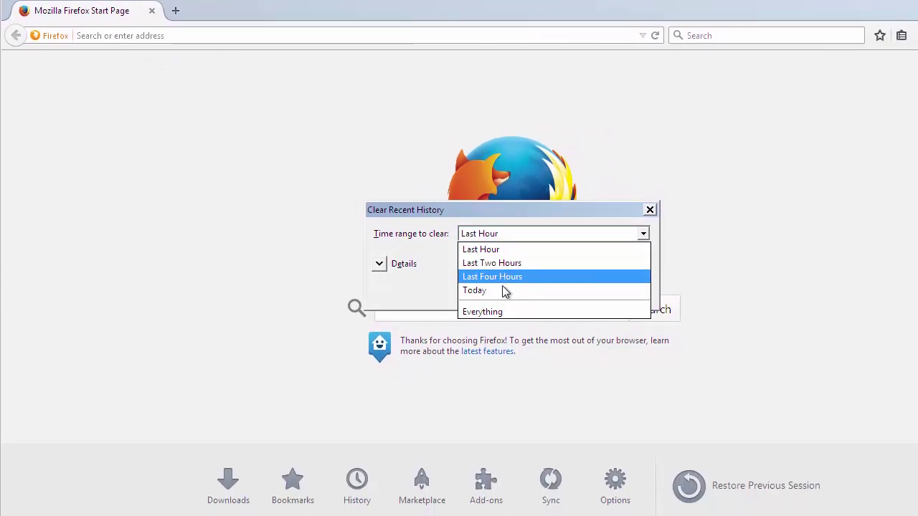
click(545, 347)
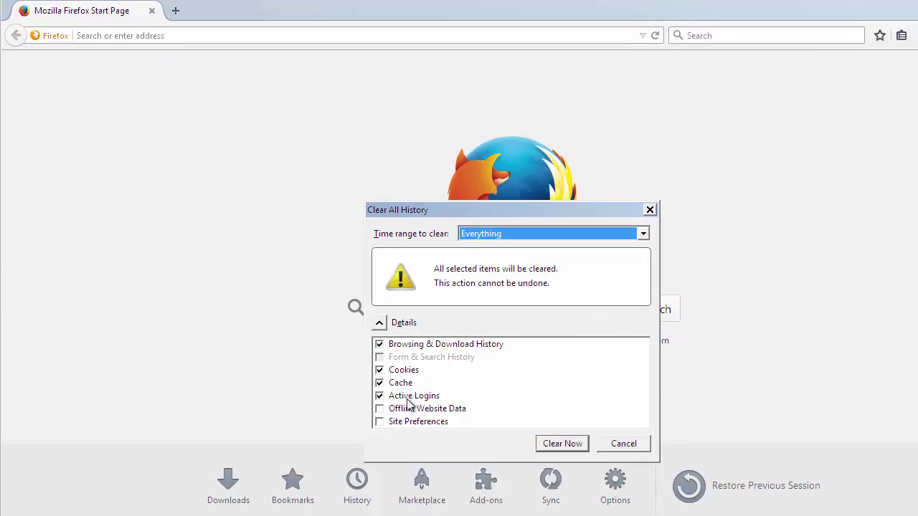
click(379, 409)
click(557, 444)
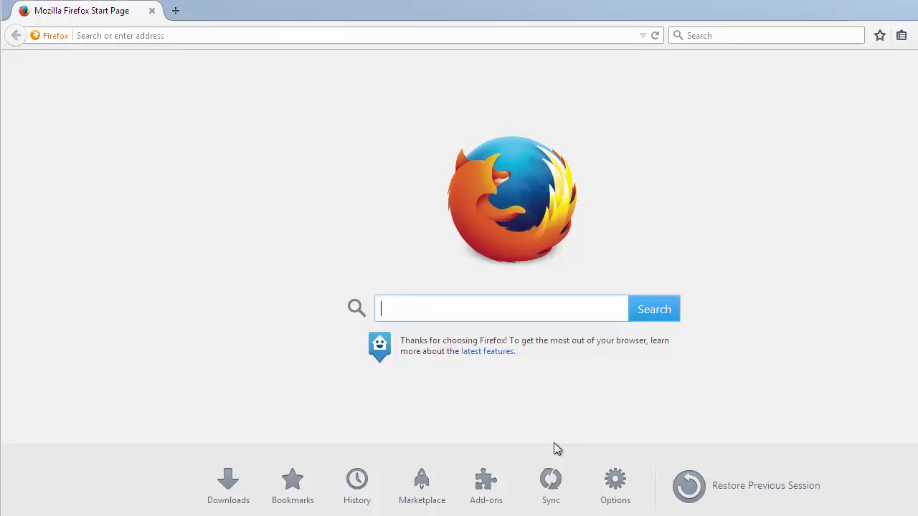
Finish the Firefox Import Wizard and decline making Firefox the default browser.
key(alt)
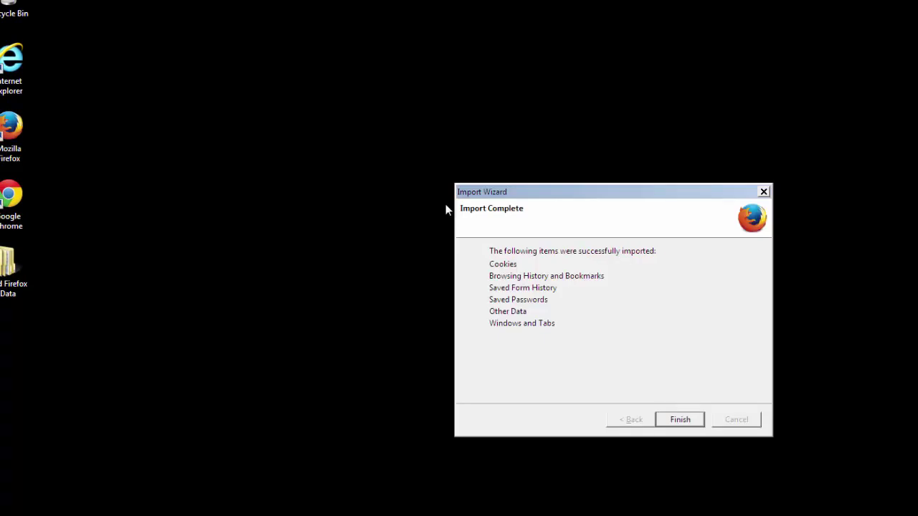
click(681, 423)
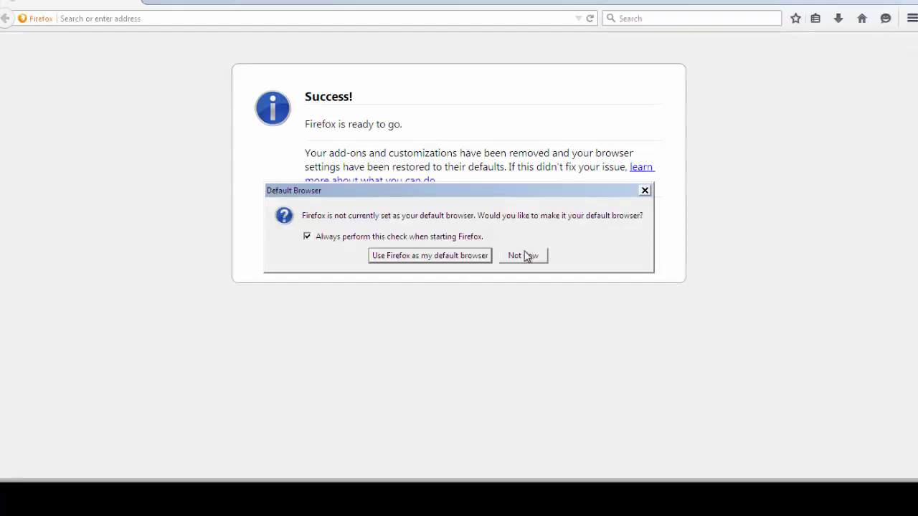
click(526, 256)
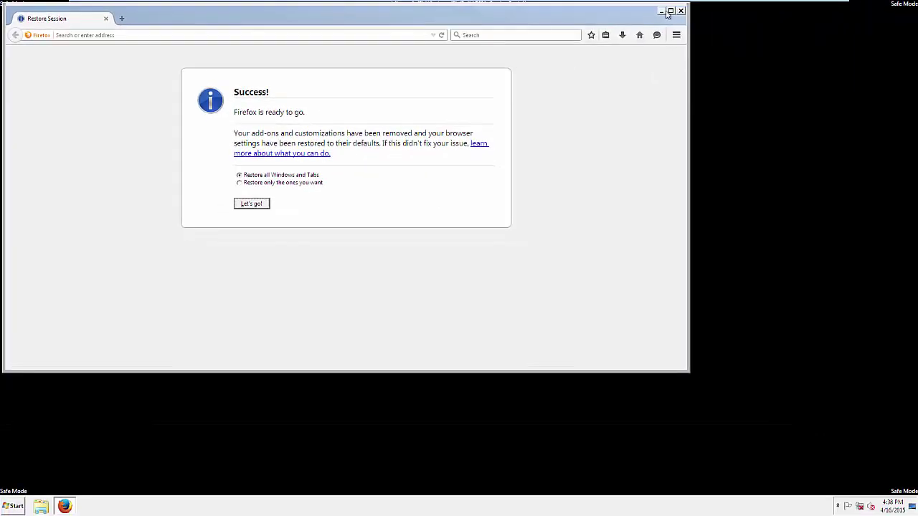
Close Firefox, launch Chrome, and go from Settings to the History page.
click(681, 11)
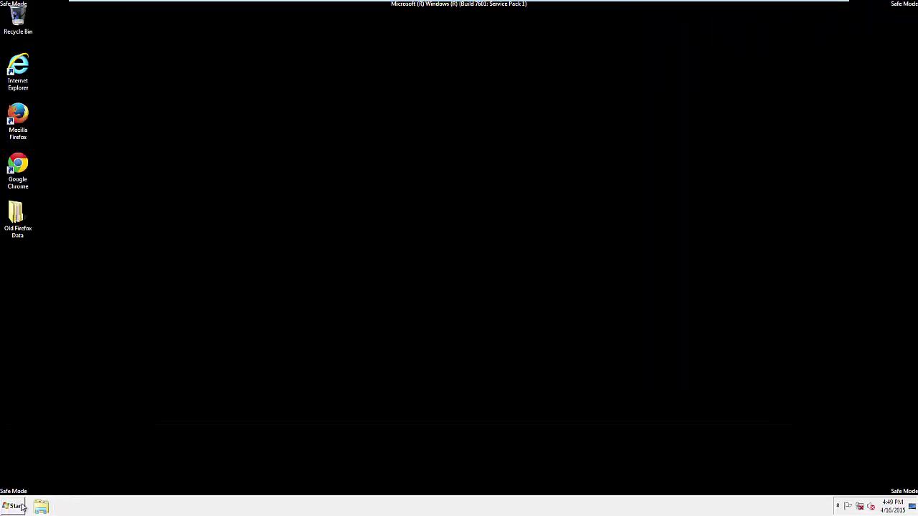
double_click(23, 169)
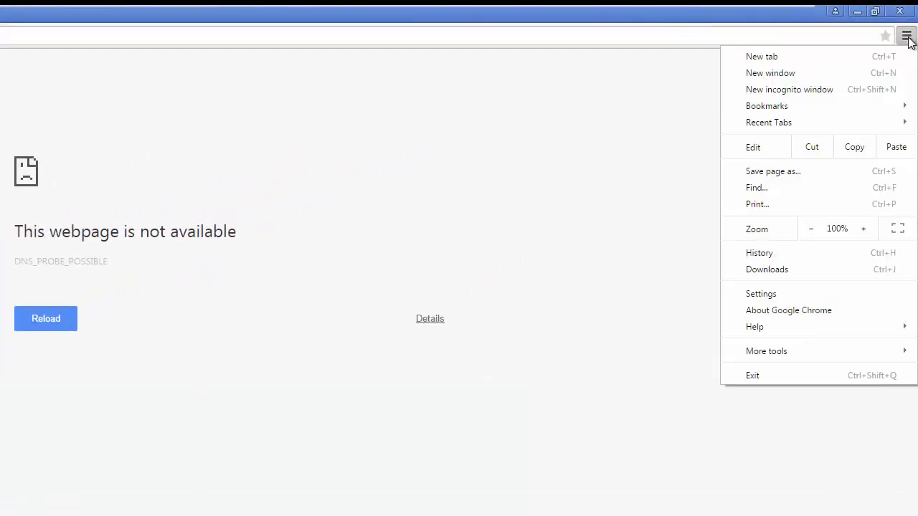
click(798, 276)
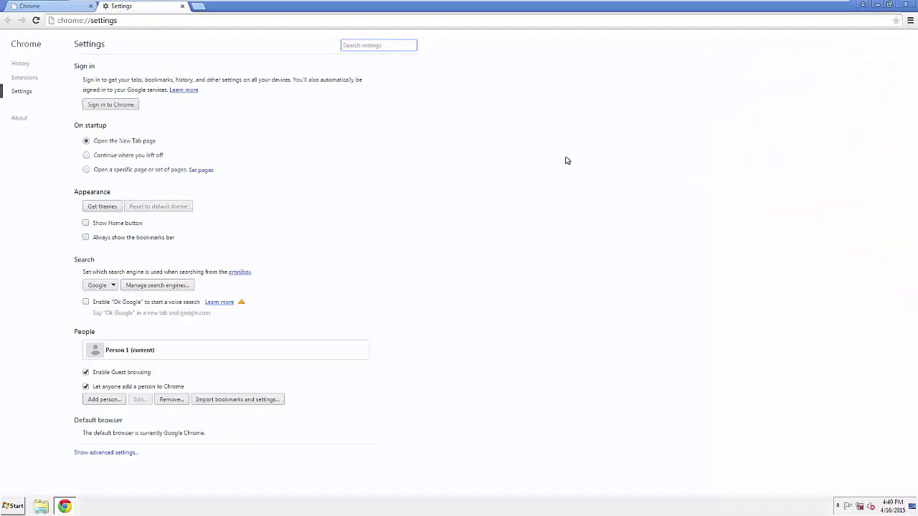
click(21, 66)
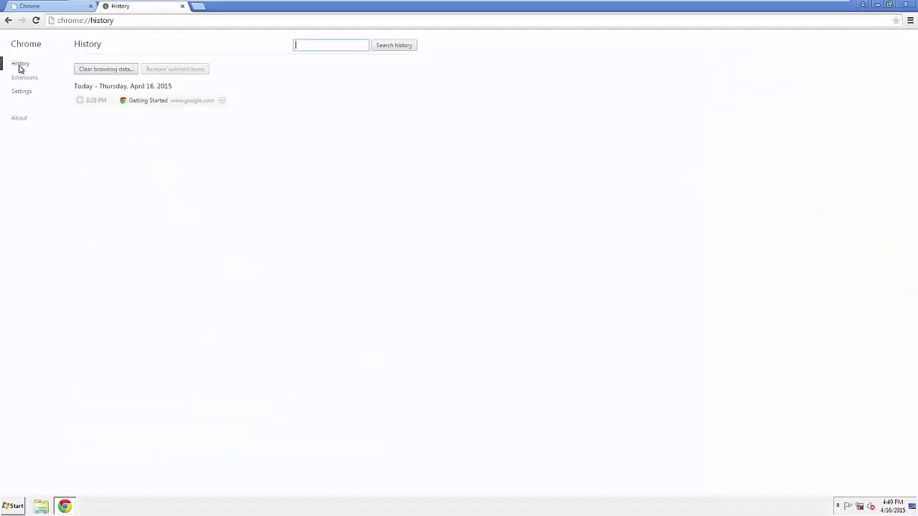
Clear Chrome data from the beginning of time, adding autofill, hosted app data and content licenses.
click(126, 70)
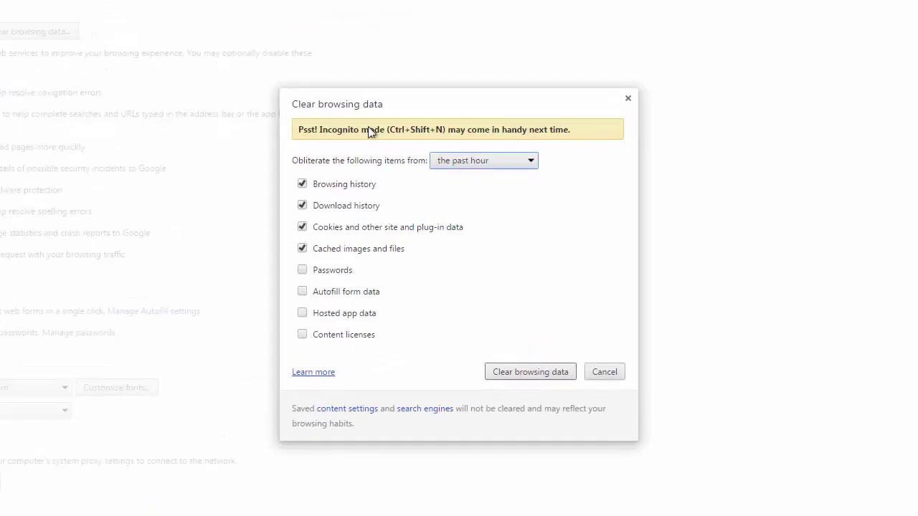
click(493, 154)
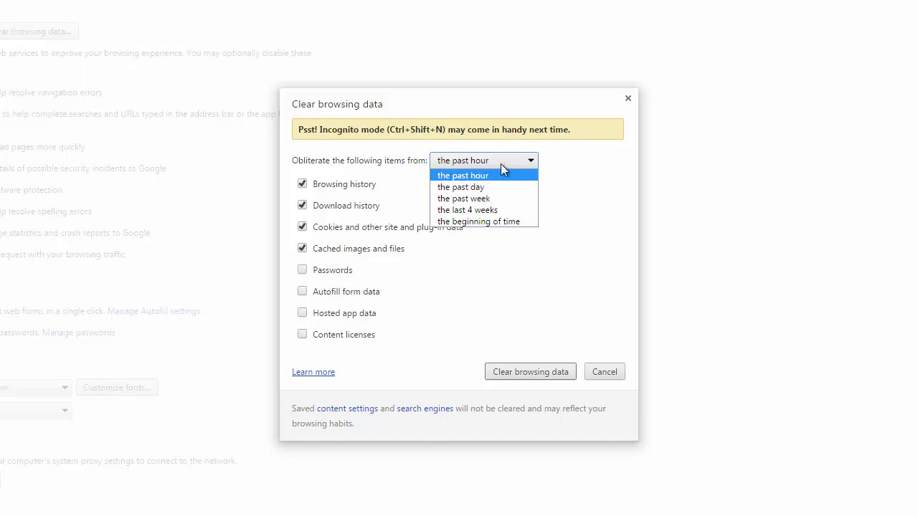
click(492, 223)
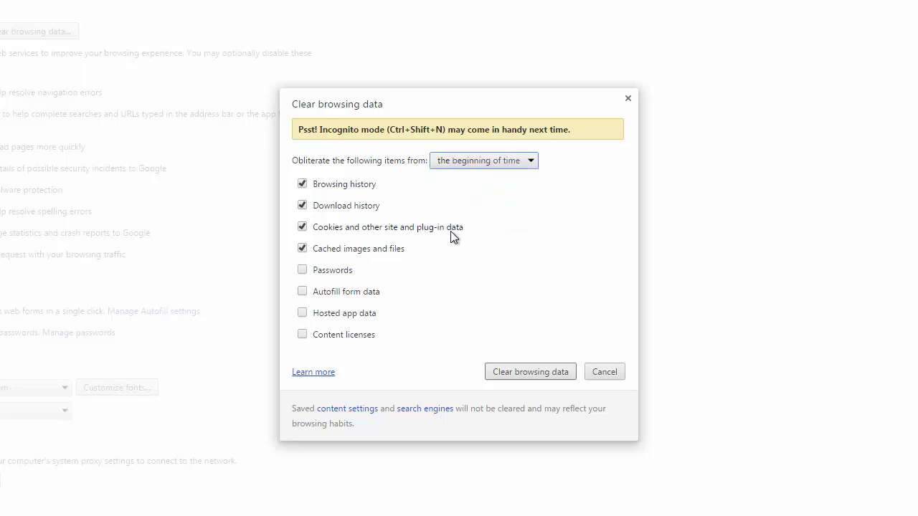
click(302, 293)
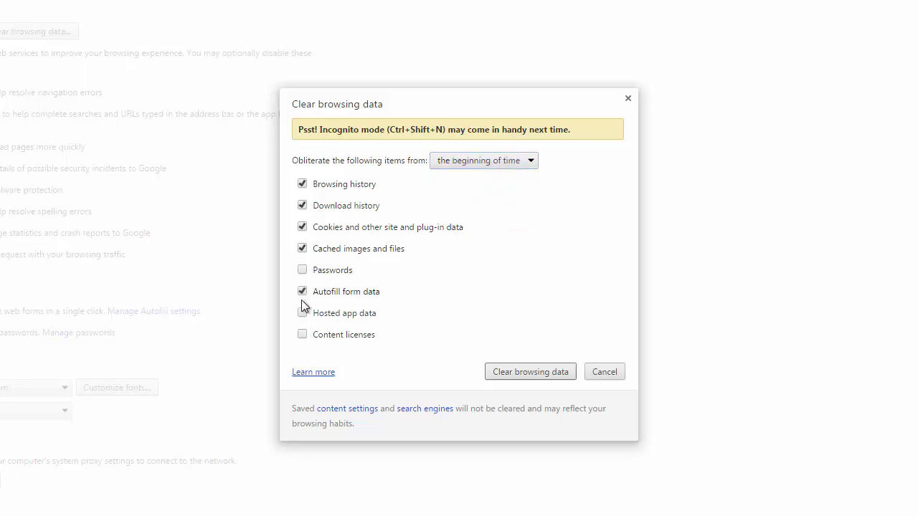
click(302, 313)
click(302, 335)
click(518, 372)
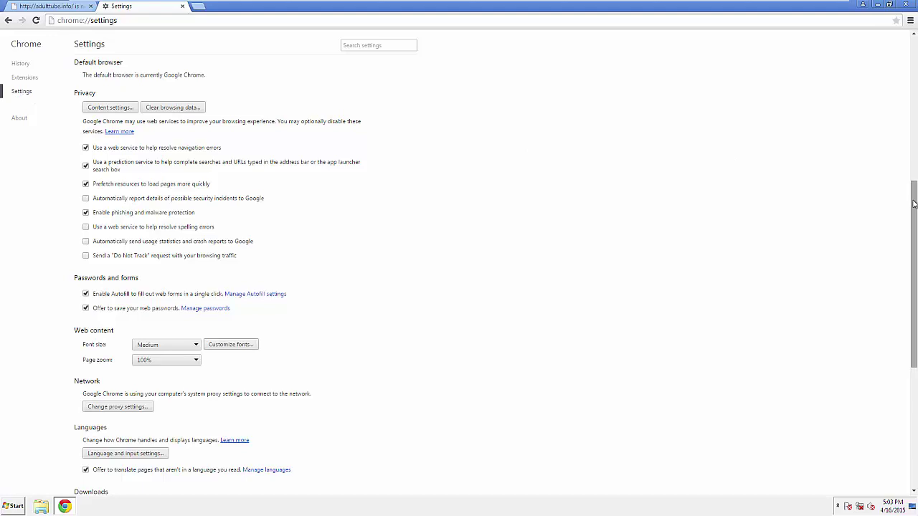
Reset Chrome's settings to defaults from the bottom of the Settings page.
drag(914, 204, 914, 330)
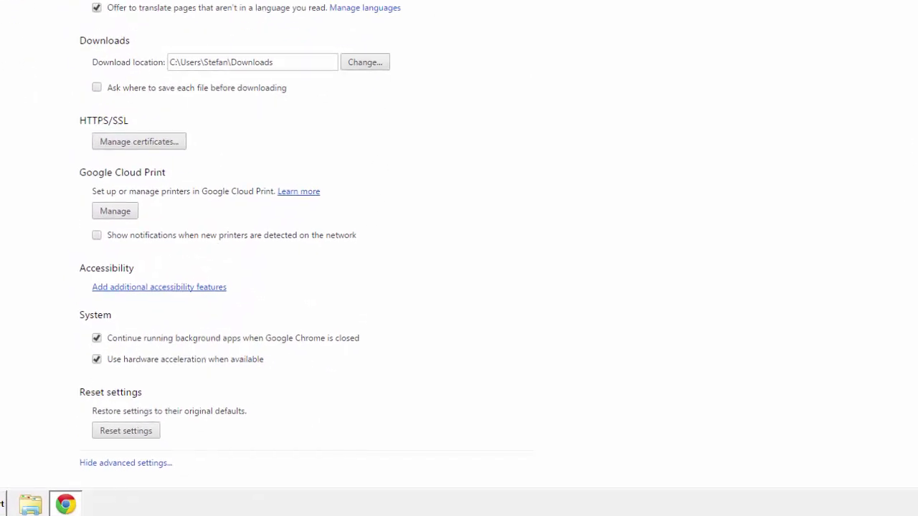
click(137, 430)
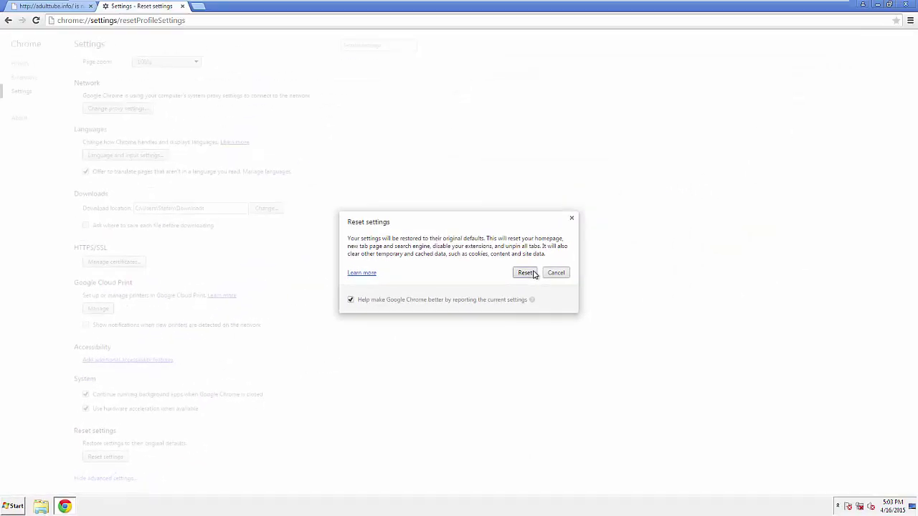
click(526, 273)
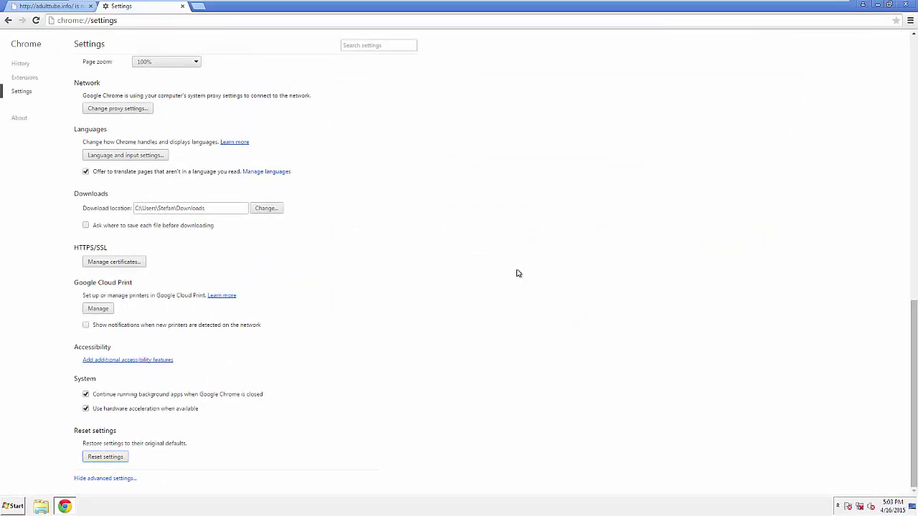
Close Chrome and restart Windows out of Safe Mode.
click(905, 5)
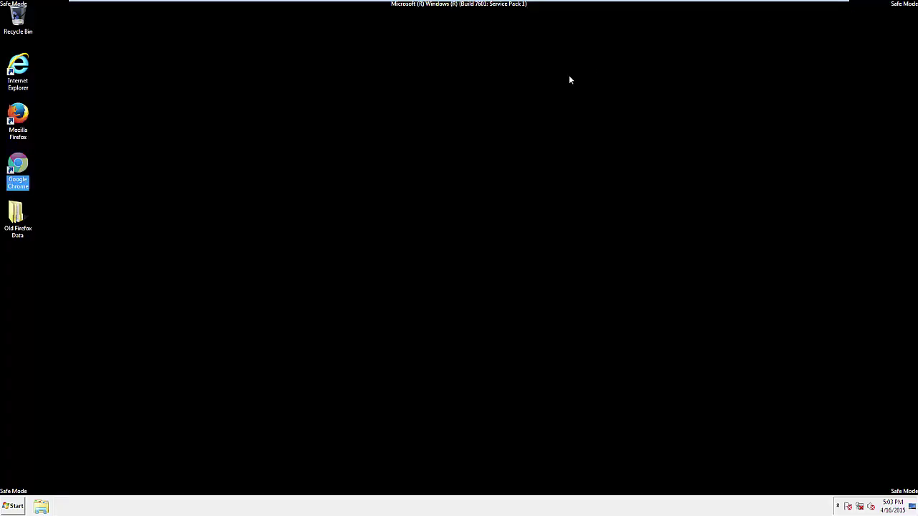
key(super)
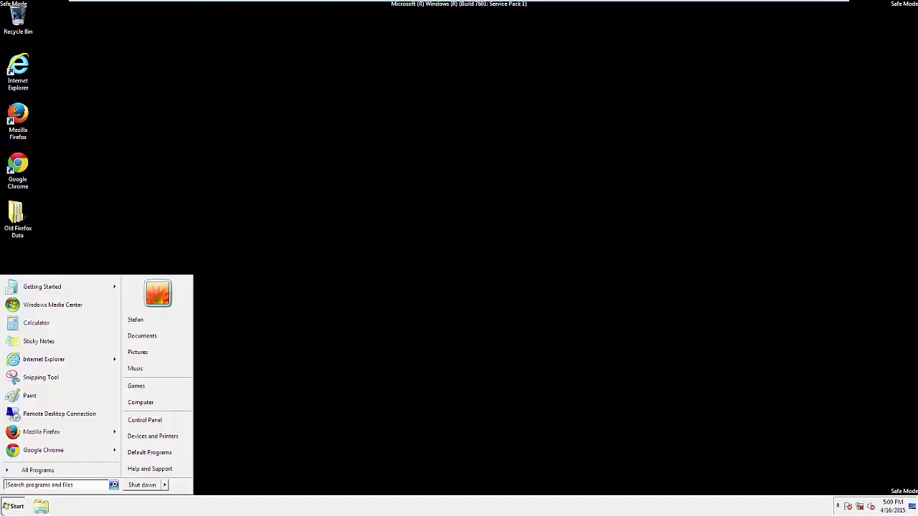
mouse_move(165, 485)
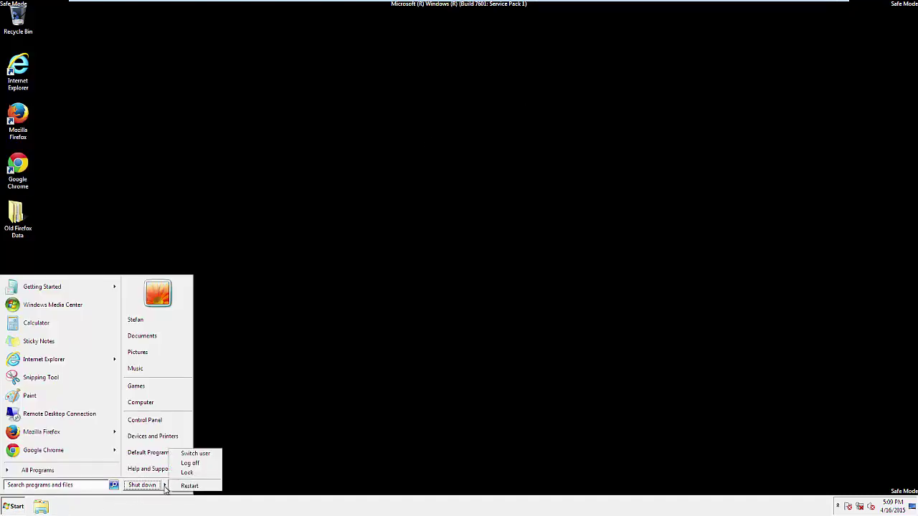
click(194, 486)
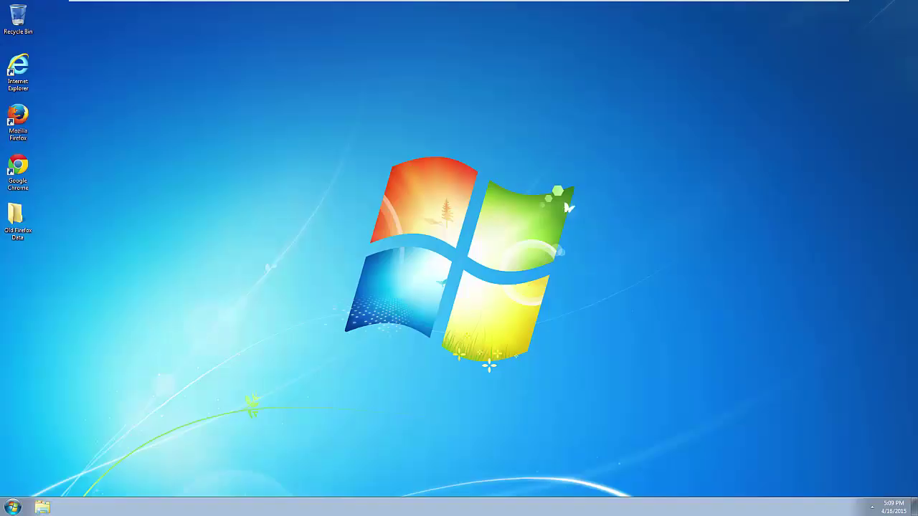
Launch Internet Explorer from the desktop and maximize its window.
click(21, 74)
double_click(20, 74)
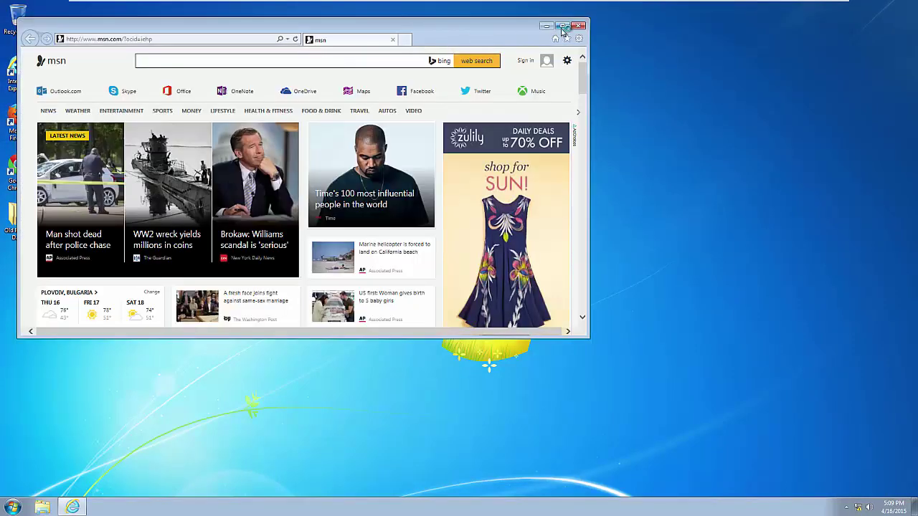
click(563, 26)
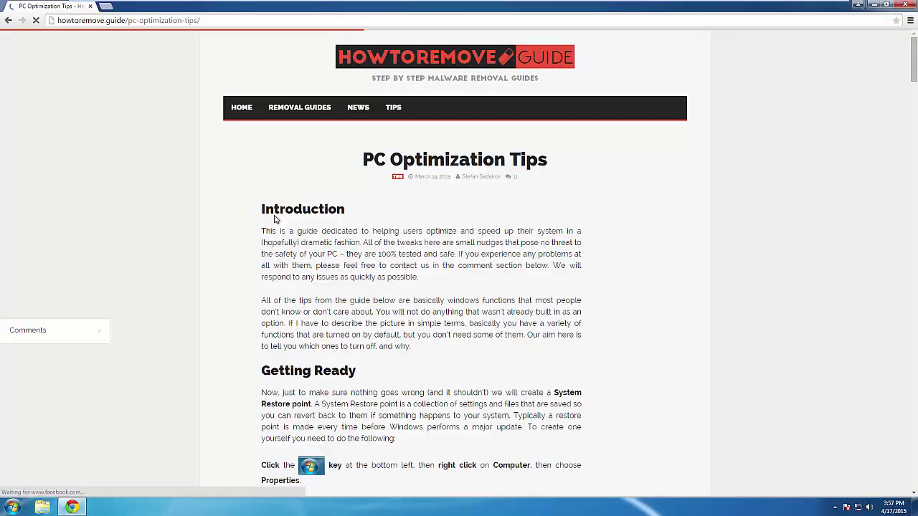
Jump through the Getting Ready section and Tips 1 to 4, ending at Disk Cleanup.
click(41, 172)
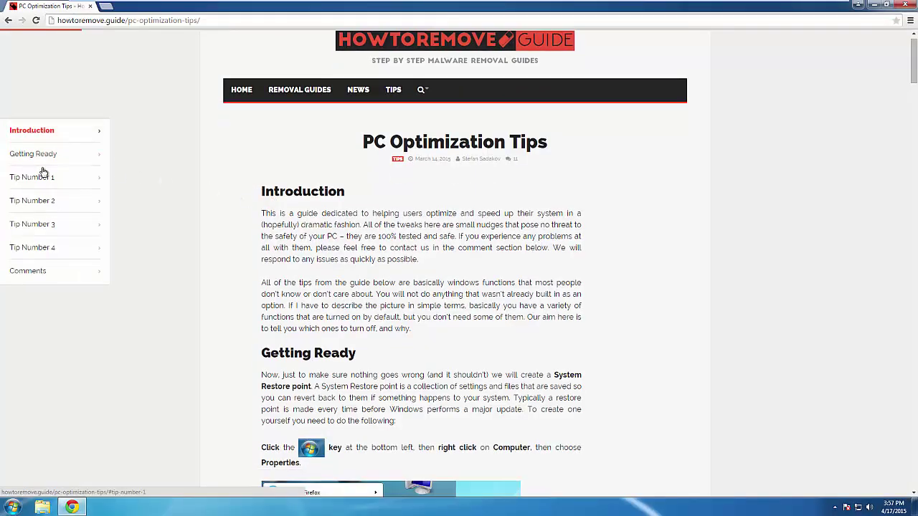
click(37, 106)
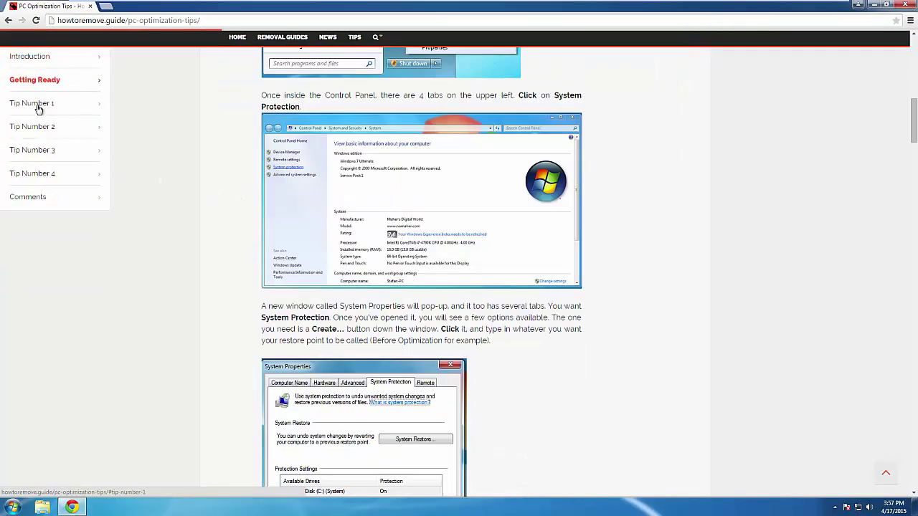
click(39, 127)
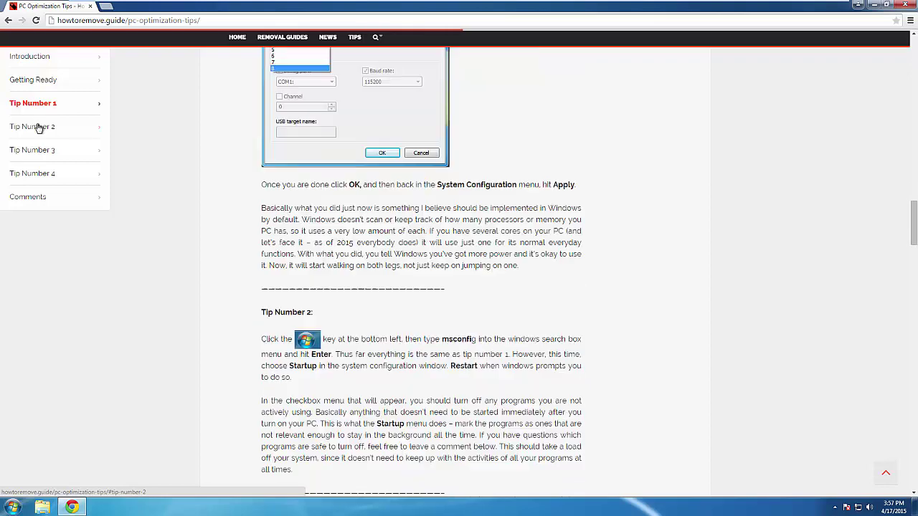
click(40, 150)
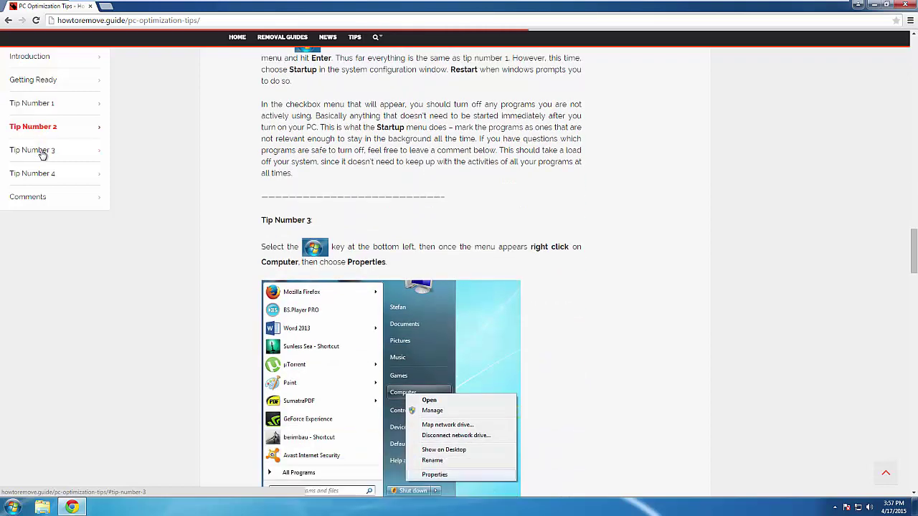
click(43, 175)
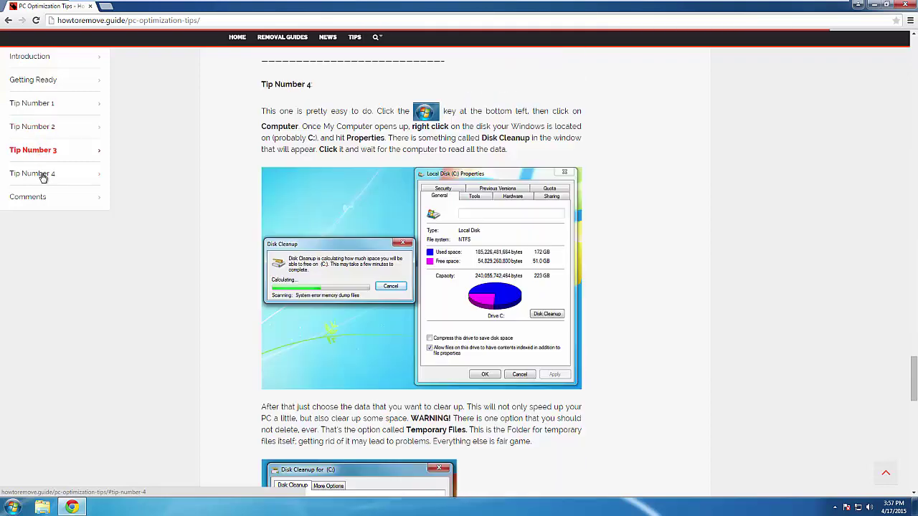